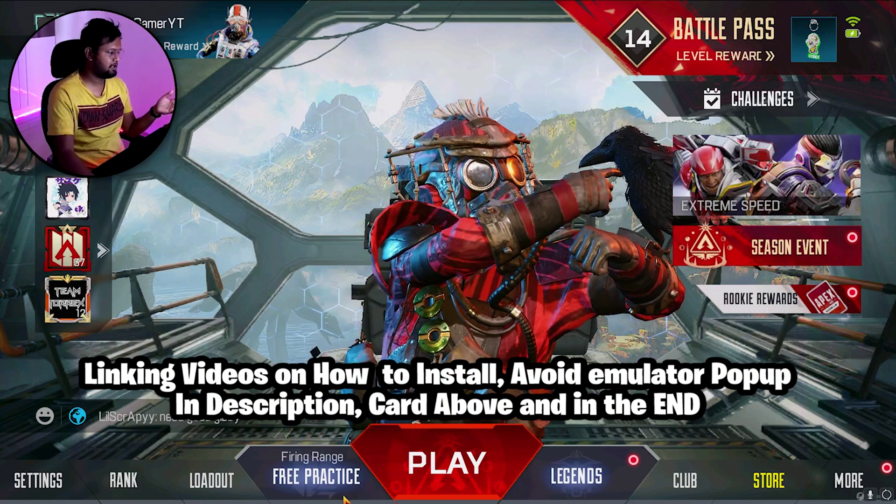
# Enter the Firing Range free practice and run the character down the slope toward the structure
pyautogui.click(471, 455)
pyautogui.click(566, 346)
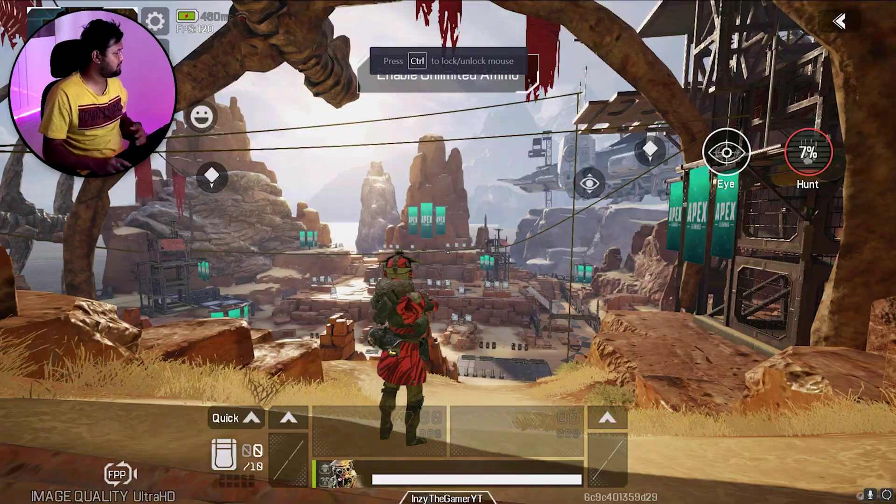
pyautogui.press('w')
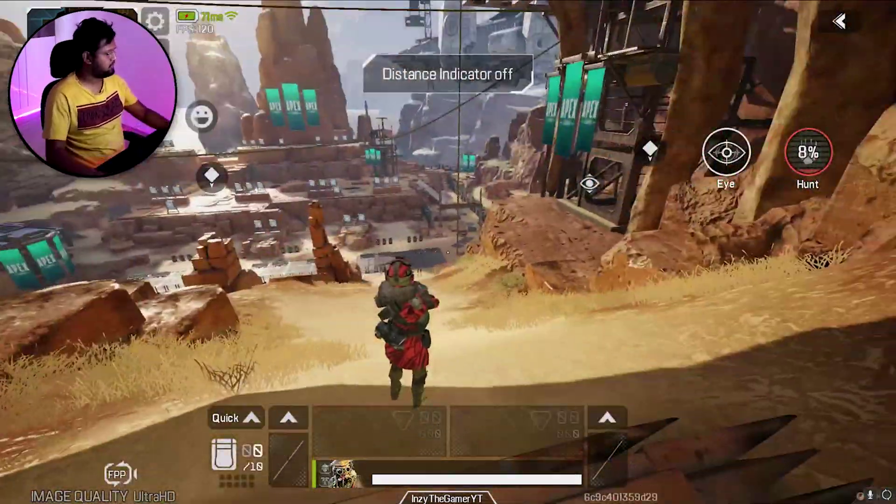
pyautogui.press('w')
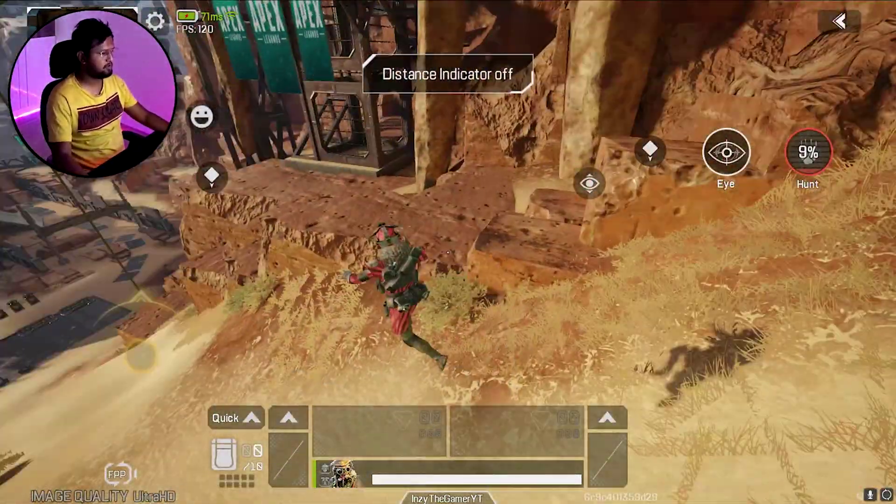
pyautogui.press('w')
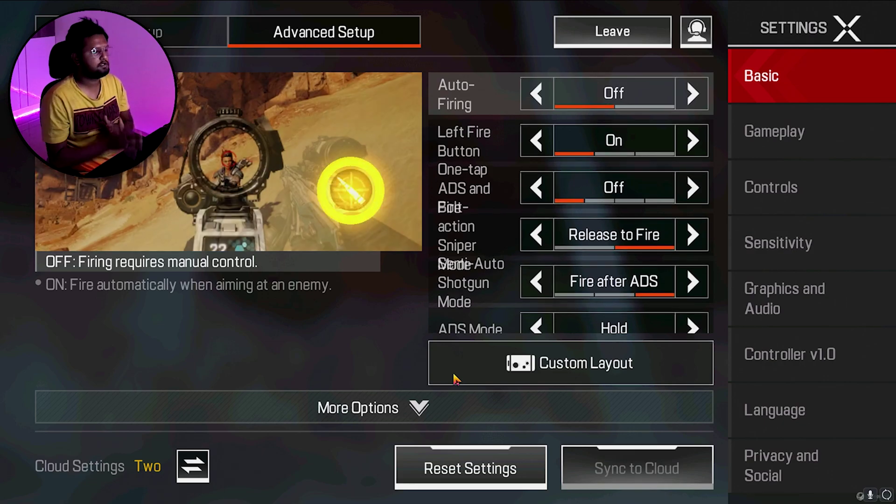
# Review the Controls settings with the Custom Layout option and return to the firing range
pyautogui.click(781, 190)
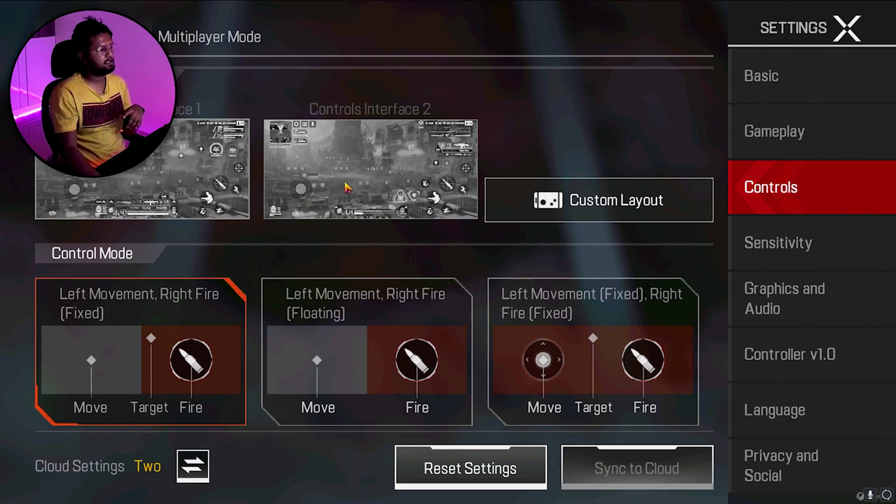
pyautogui.click(554, 201)
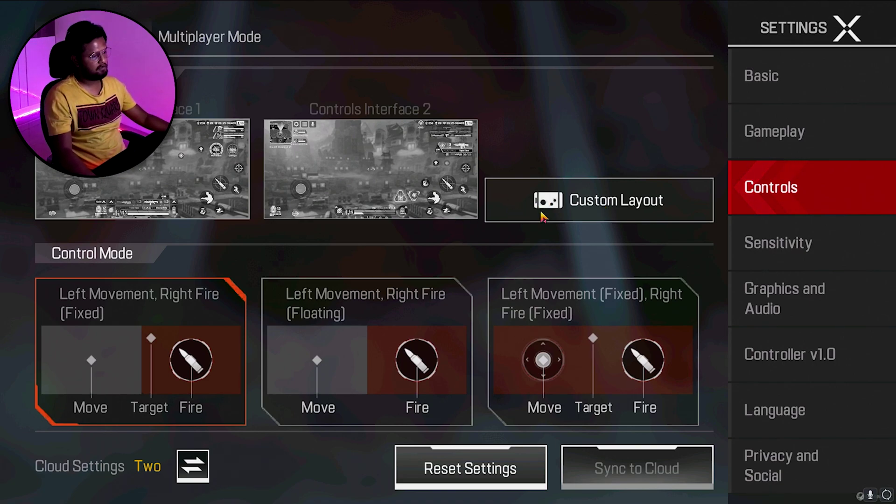
pyautogui.click(848, 28)
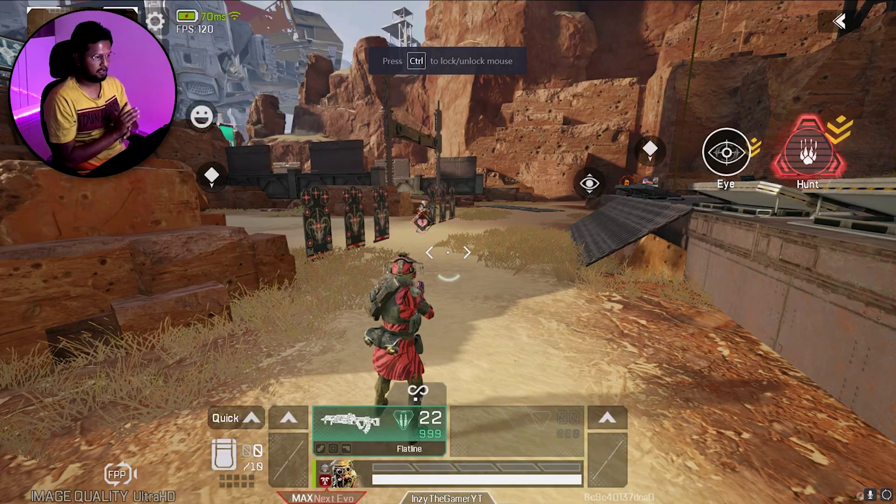
# Run the character forward past the target boards in the firing range
pyautogui.press('w')
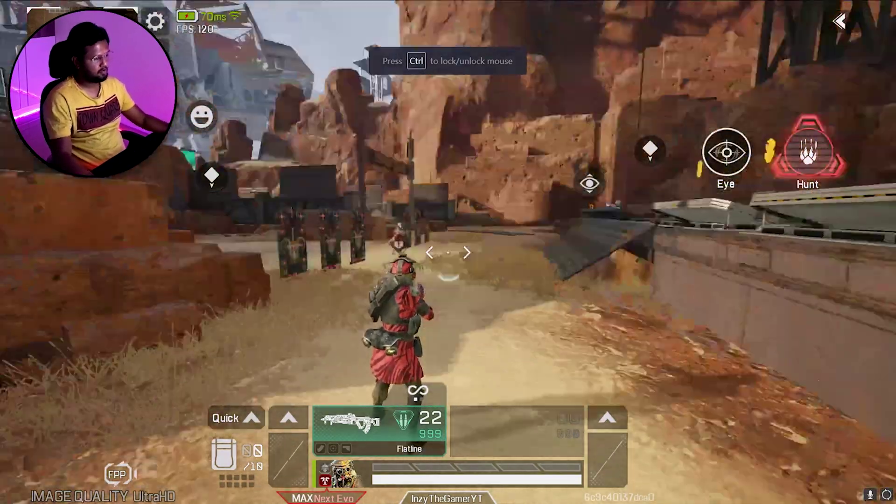
pyautogui.press('w')
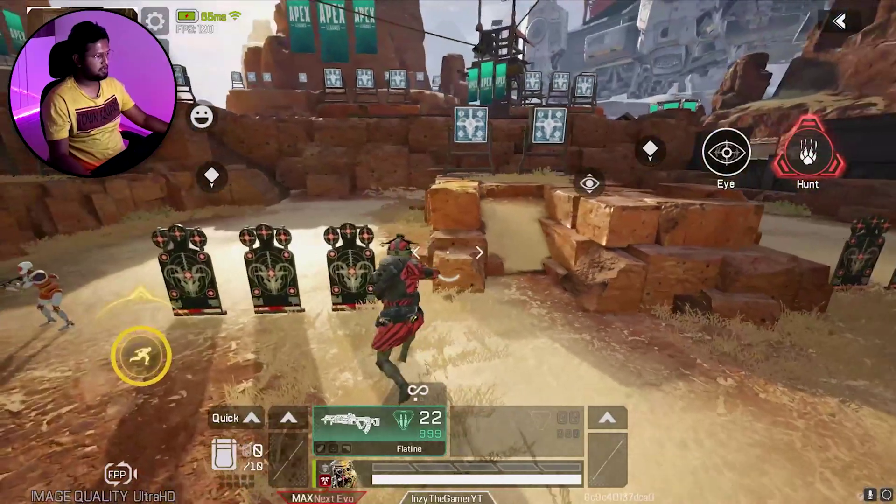
pyautogui.press('w')
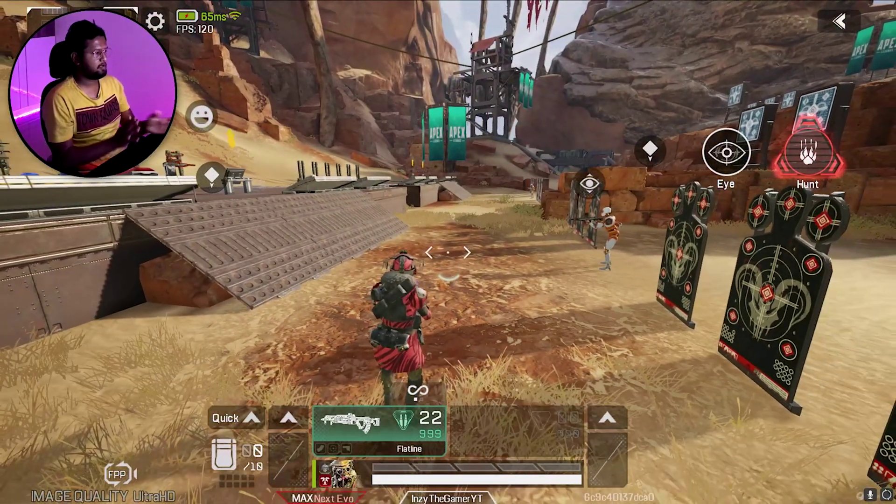
# Leave full screen and open the emulator's key mapping editor
pyautogui.press('F11')
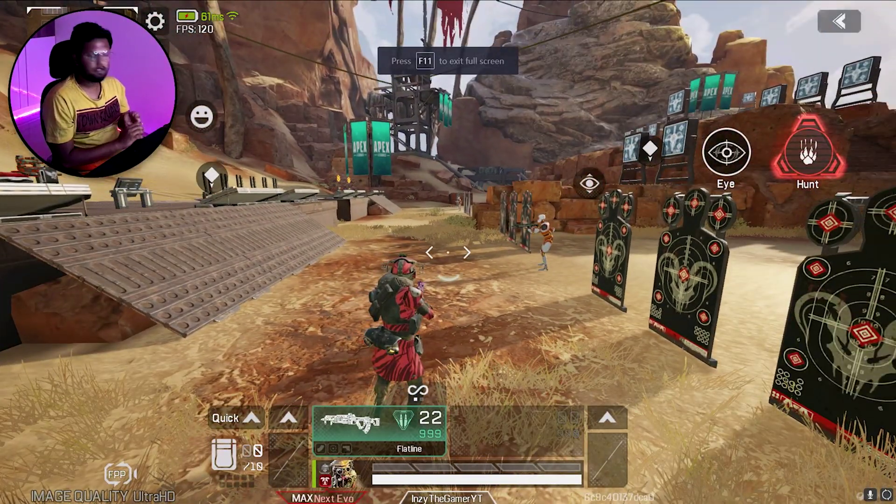
pyautogui.press('F11')
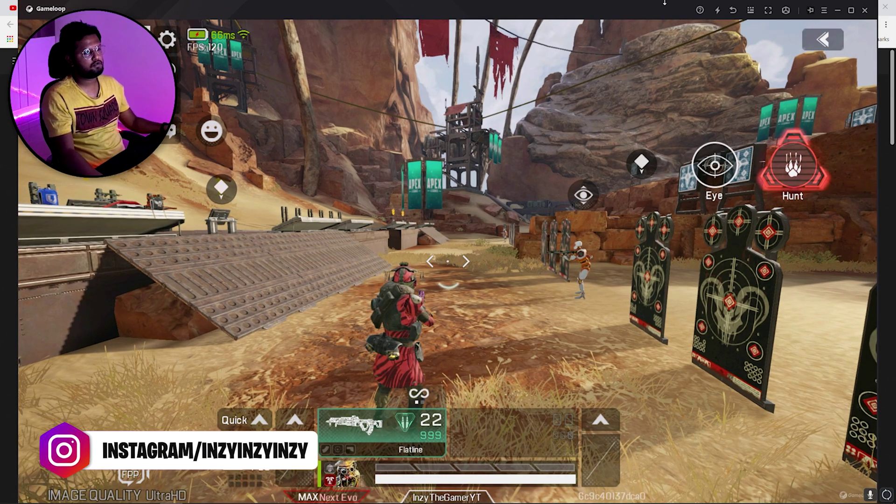
pyautogui.click(750, 14)
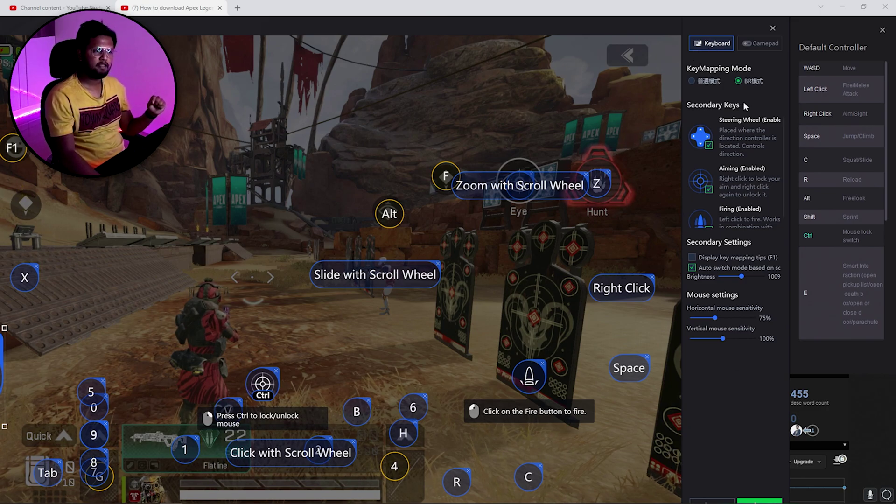
# Switch the key mapping mode to 普通模式 and clear the browser window away from the emulator
pyautogui.click(691, 80)
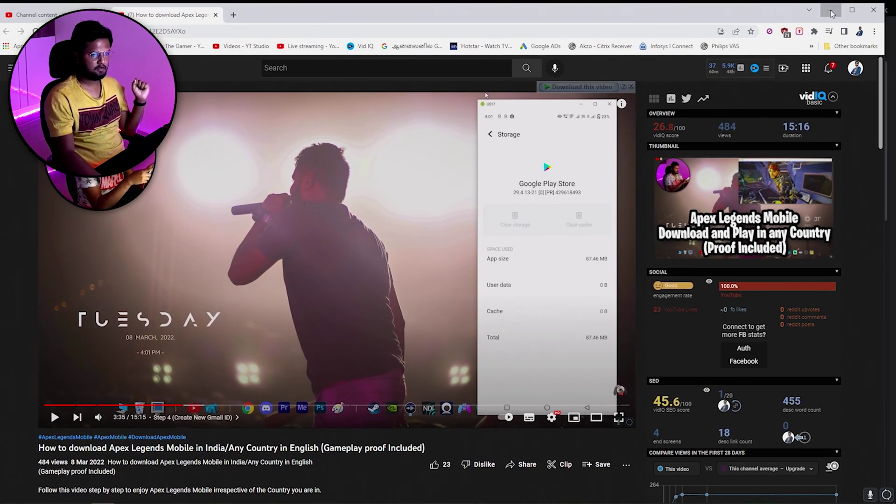
pyautogui.click(830, 10)
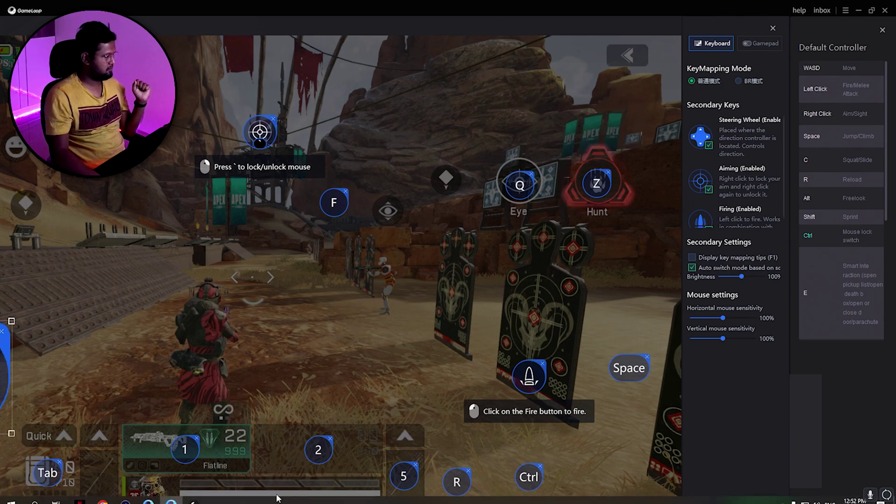
pyautogui.rightClick(103, 495)
pyautogui.click(100, 477)
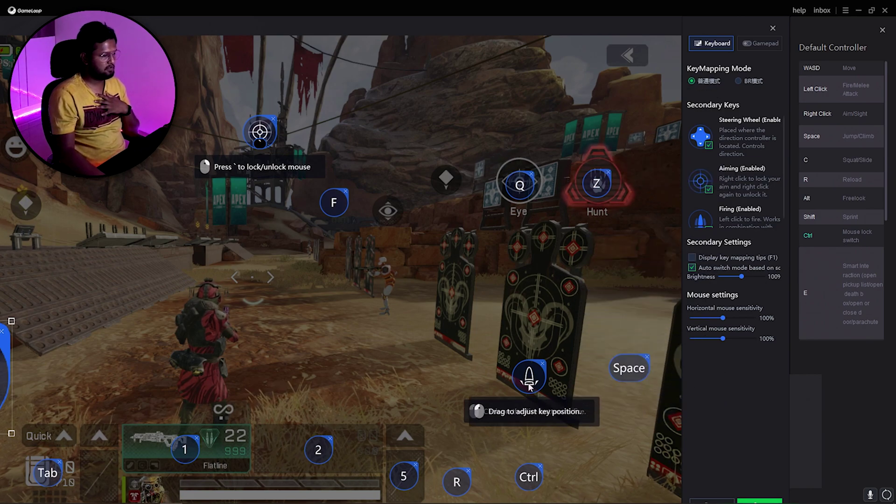
# Shift the emulator window to expose the whole editor, select the BR模式 mapping mode and reset its keys to the defaults
pyautogui.moveTo(434, 14); pyautogui.dragTo(546, 31)
pyautogui.click(754, 29)
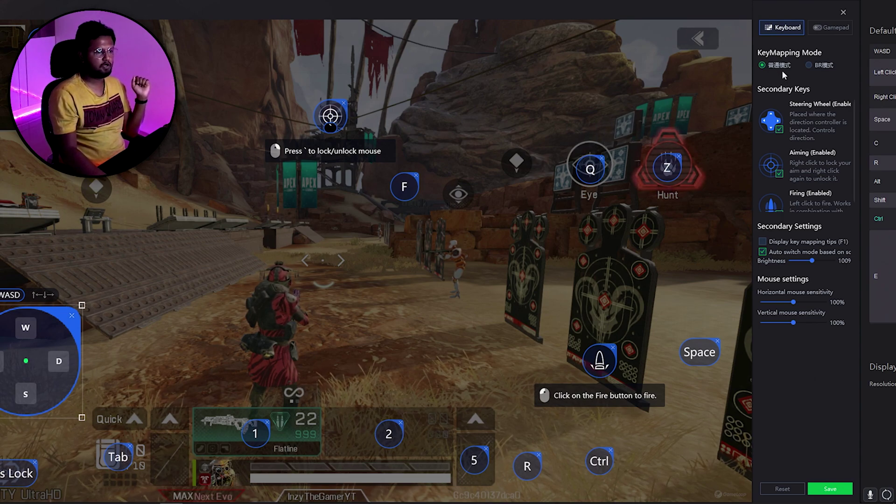
pyautogui.click(808, 66)
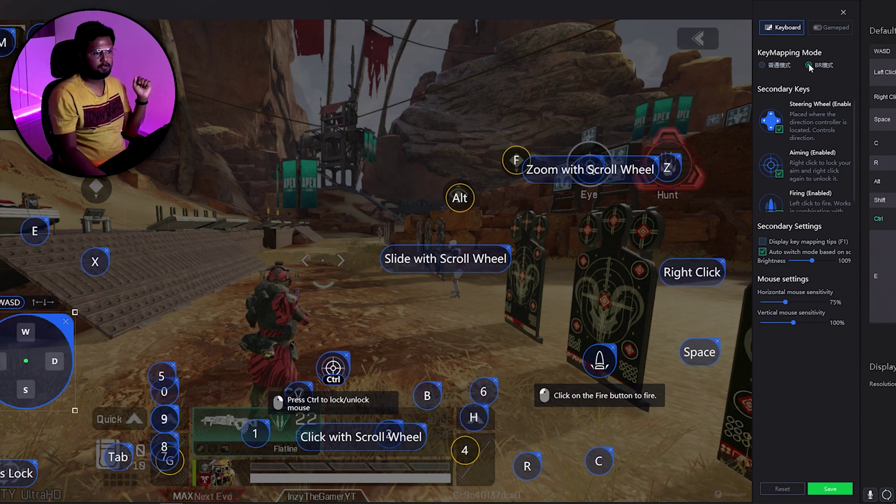
pyautogui.click(763, 242)
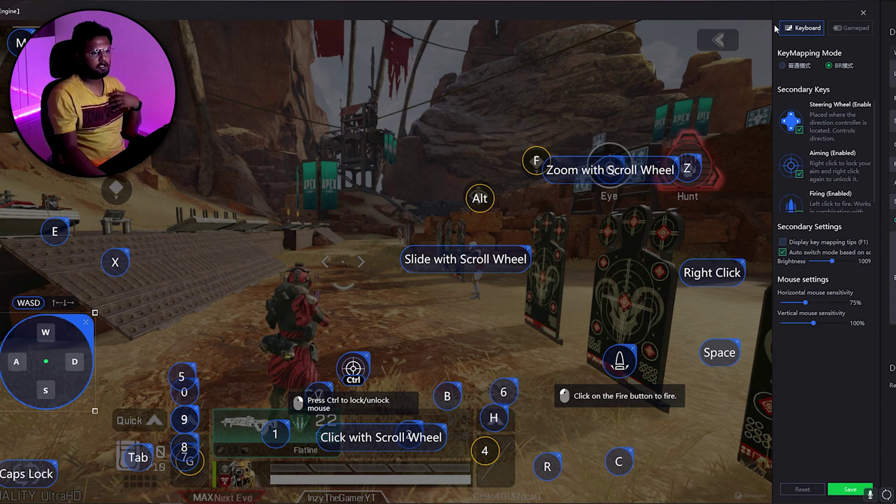
pyautogui.click(812, 477)
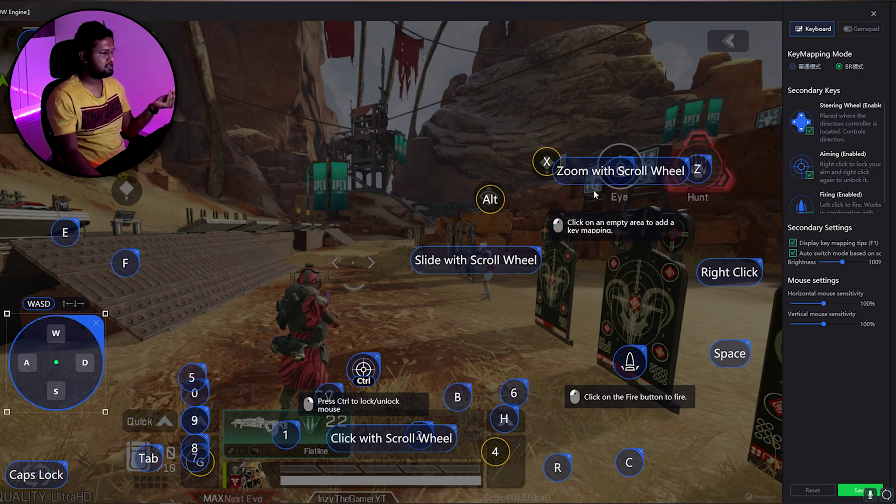
# Turn off the display of key mapping tips and set the horizontal mouse sensitivity to 75%
pyautogui.click(793, 243)
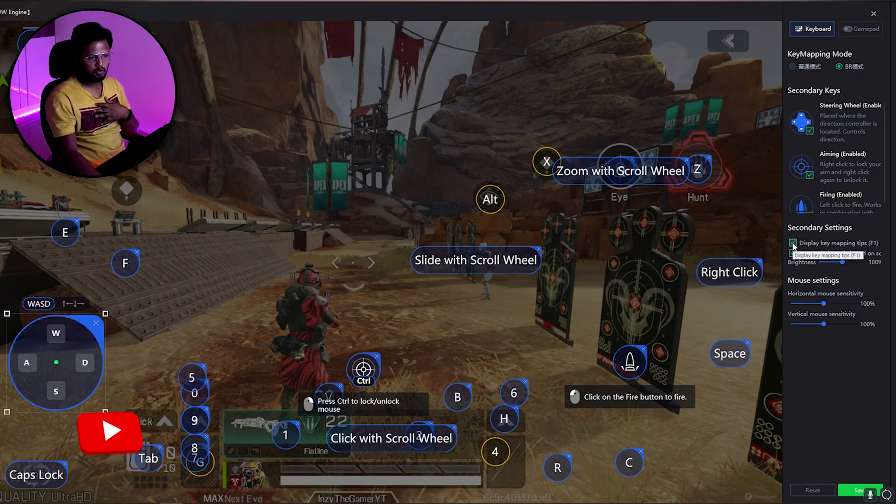
pyautogui.click(816, 304)
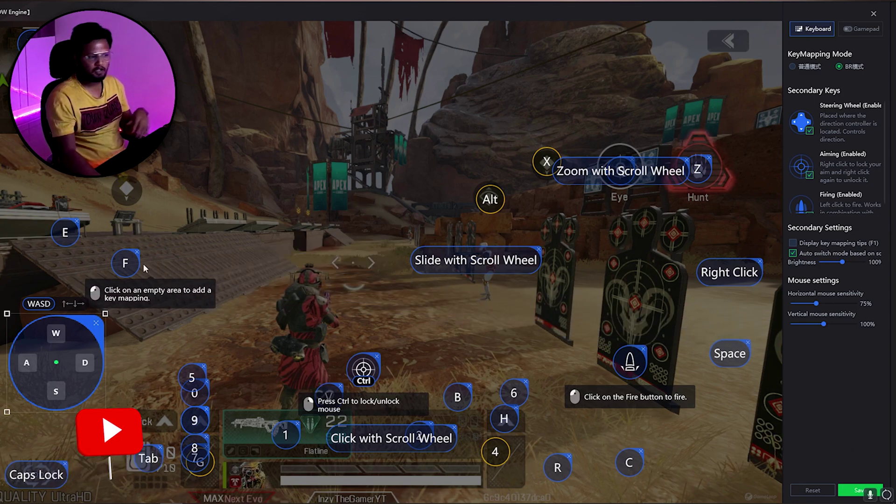
# Swap the X and F key assignments, using N as a temporary placeholder, and save the key mapping
pyautogui.click(546, 162)
pyautogui.press('n')
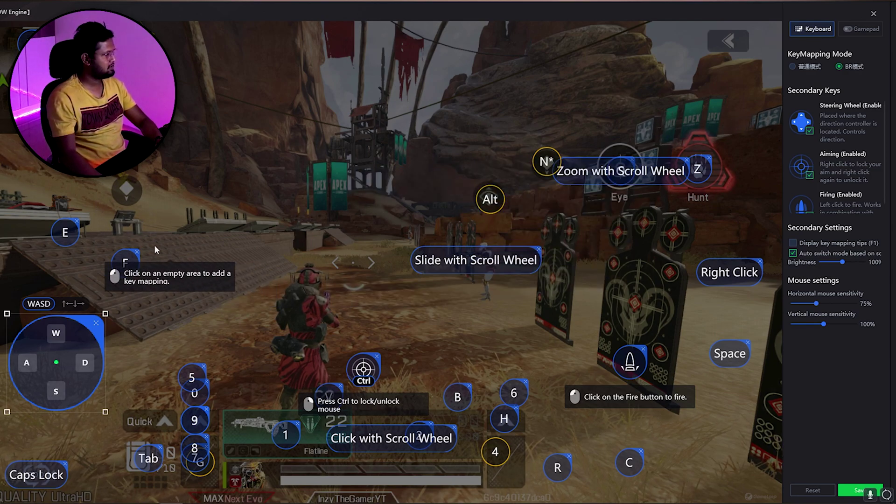
pyautogui.click(125, 262)
pyautogui.press('x')
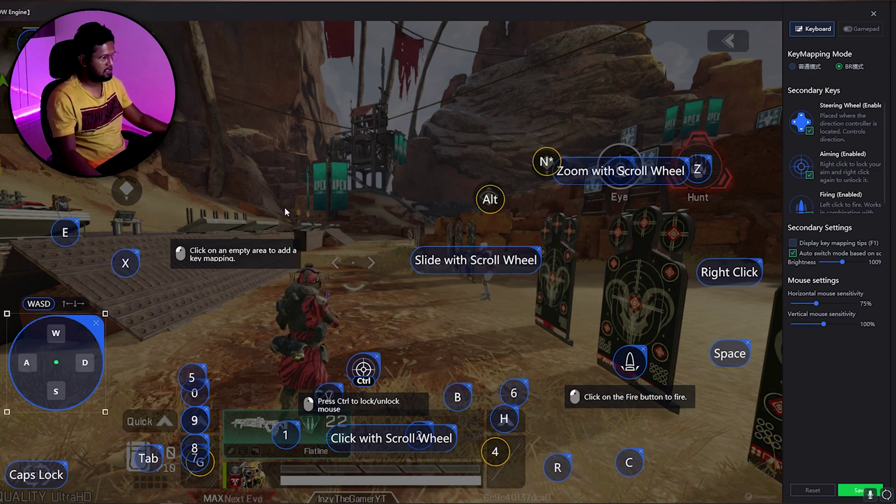
pyautogui.click(549, 164)
pyautogui.press('f')
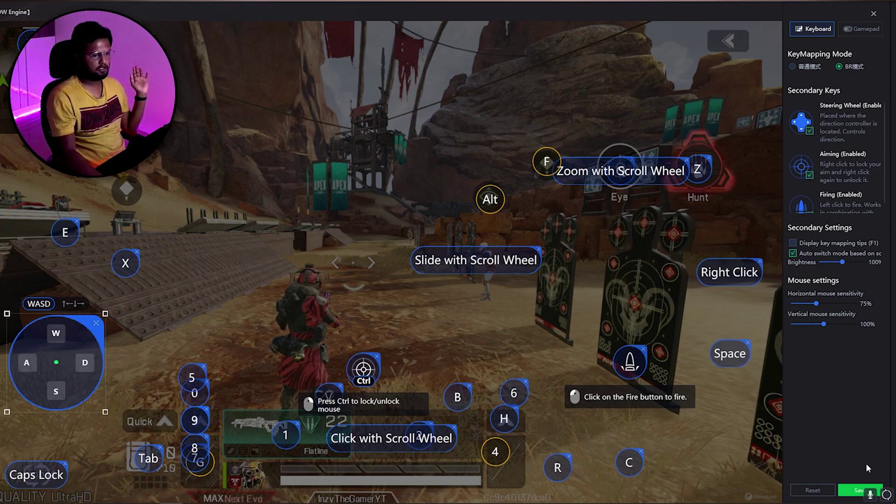
pyautogui.click(861, 492)
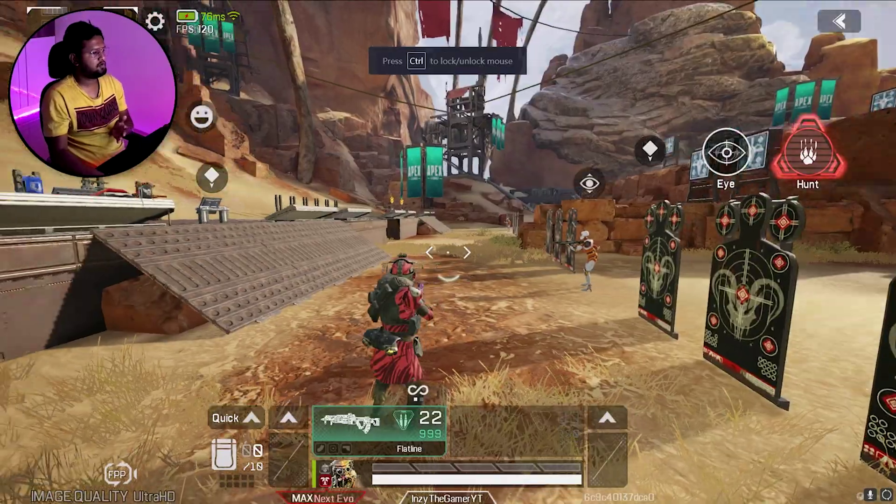
# Return to full screen and test aiming, firing, reloading, crouching and jumping with the Flatline in the firing range
pyautogui.press('F11')
pyautogui.rightClick(448, 252)
pyautogui.click(448, 252)
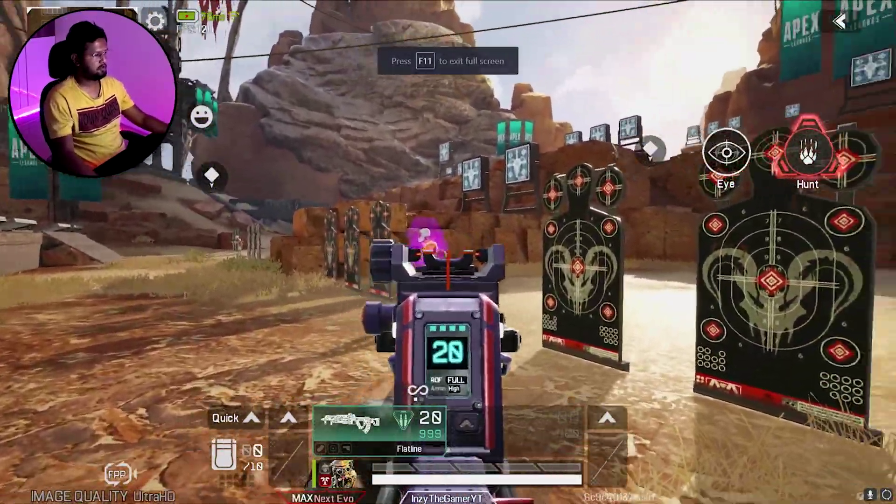
pyautogui.rightClick(448, 251)
pyautogui.press('r')
pyautogui.press('w')
pyautogui.press('c')
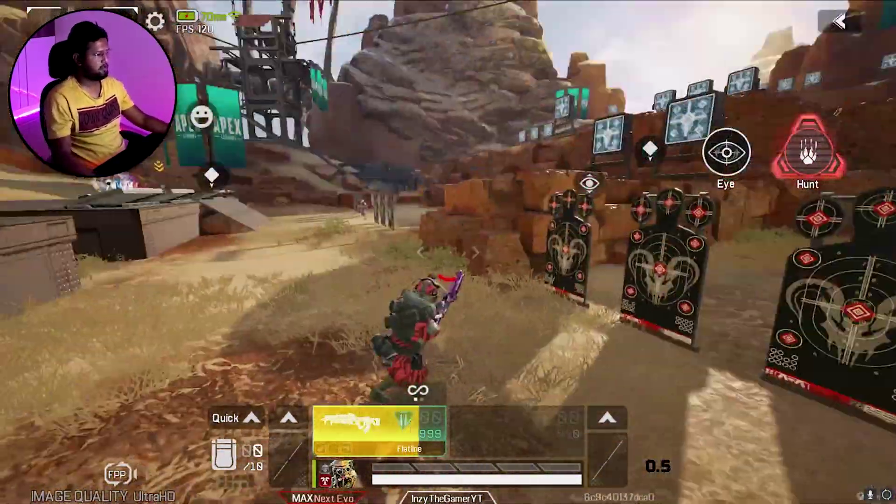
pyautogui.press('w')
pyautogui.press('space')
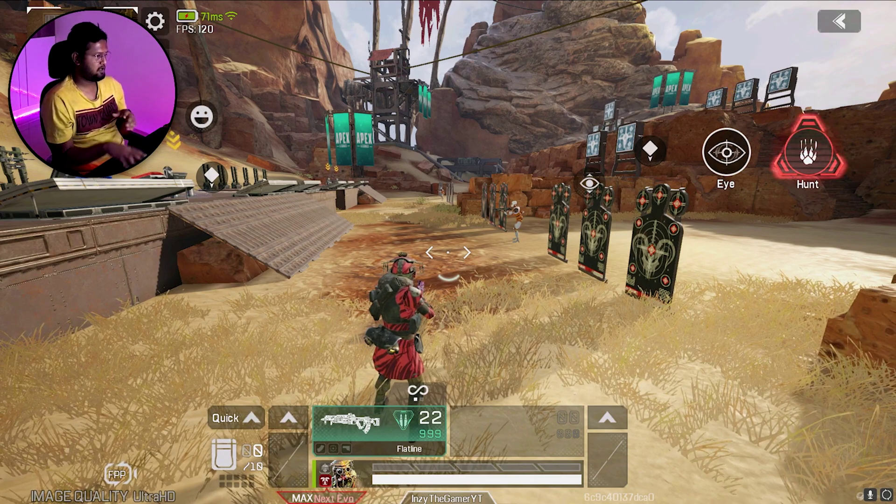
# Test sideways movement, the key mapping tips shortcut and the mouse lock toggle in the firing range
pyautogui.press('a')
pyautogui.press('F1')
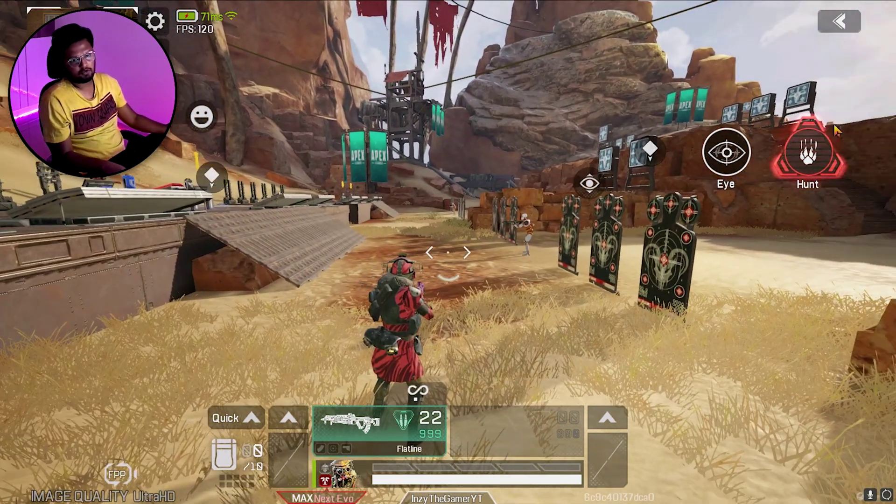
pyautogui.press('ctrl')
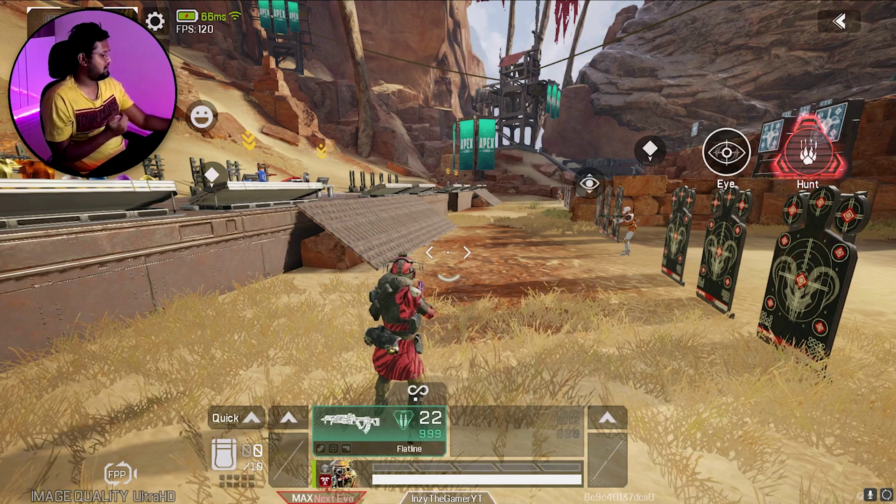
# Open the in-game sensitivity settings and review the Aim and Fire values for FPP without ADS and each optic
pyautogui.press('Escape')
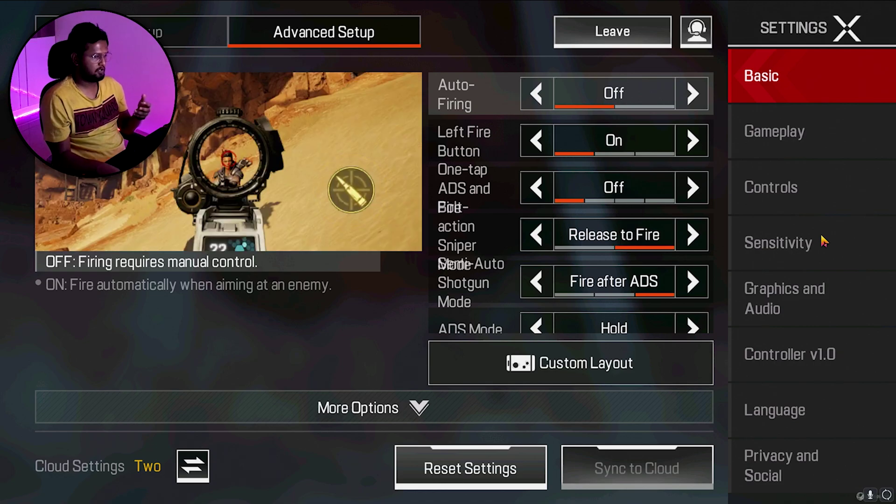
pyautogui.click(824, 241)
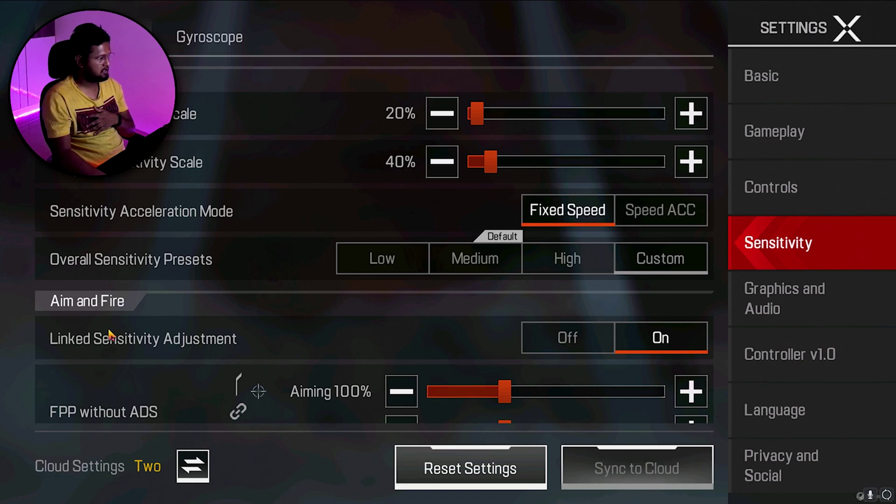
pyautogui.moveTo(109, 330); pyautogui.dragTo(117, 178)
pyautogui.moveTo(122, 233); pyautogui.dragTo(124, 178)
pyautogui.scroll(-5, 124, 178)
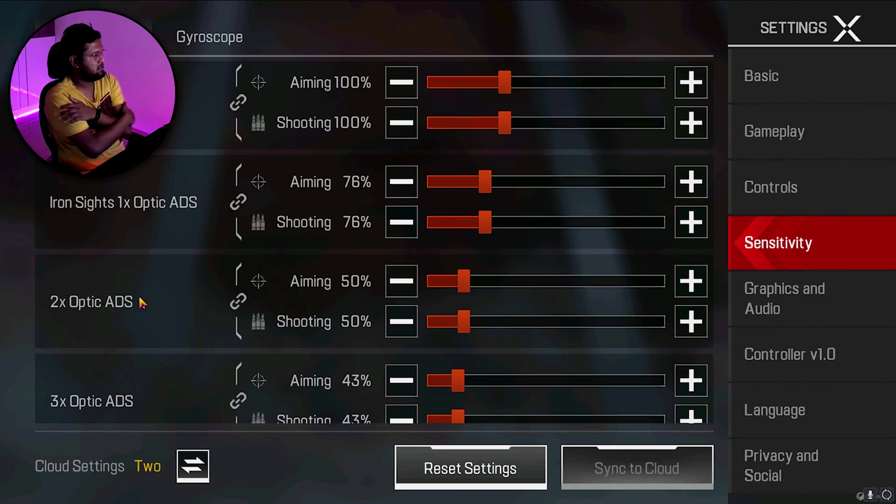
pyautogui.scroll(-15, 145, 299)
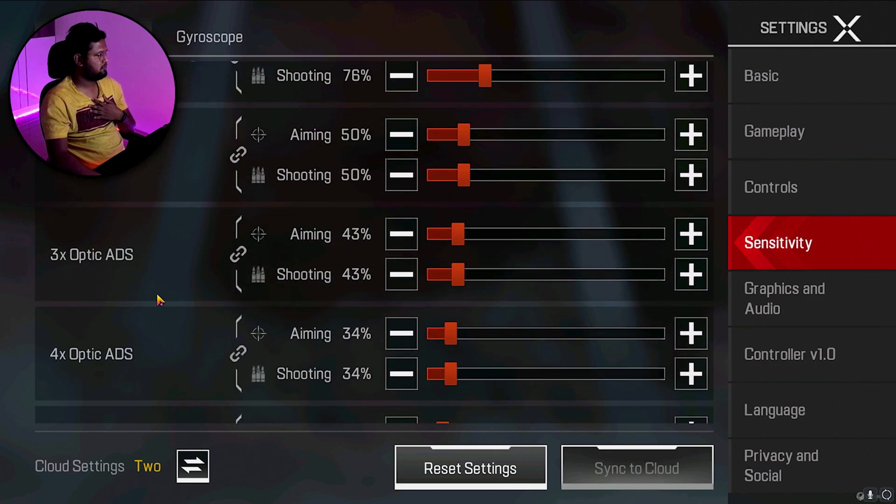
pyautogui.scroll(-16, 156, 314)
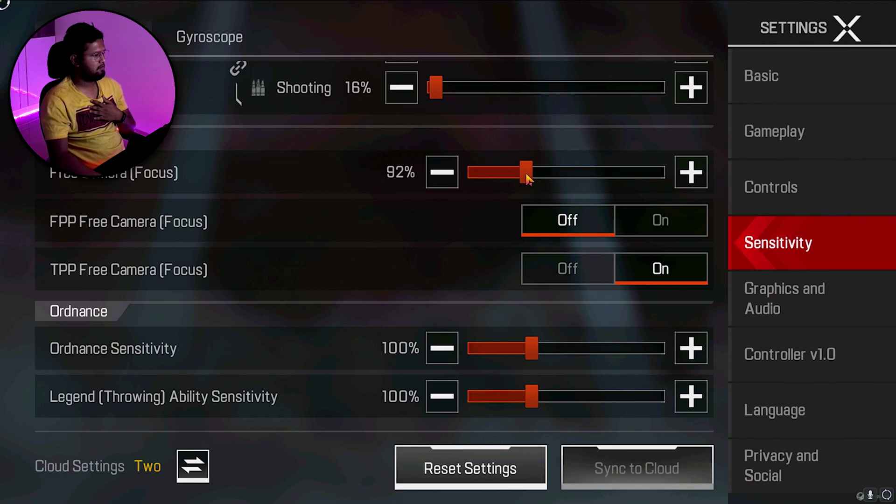
# Set the Free Camera (Focus) sensitivity to 90%, sync the settings to cloud option Two, and return to the firing range
pyautogui.moveTo(525, 174); pyautogui.dragTo(525, 175)
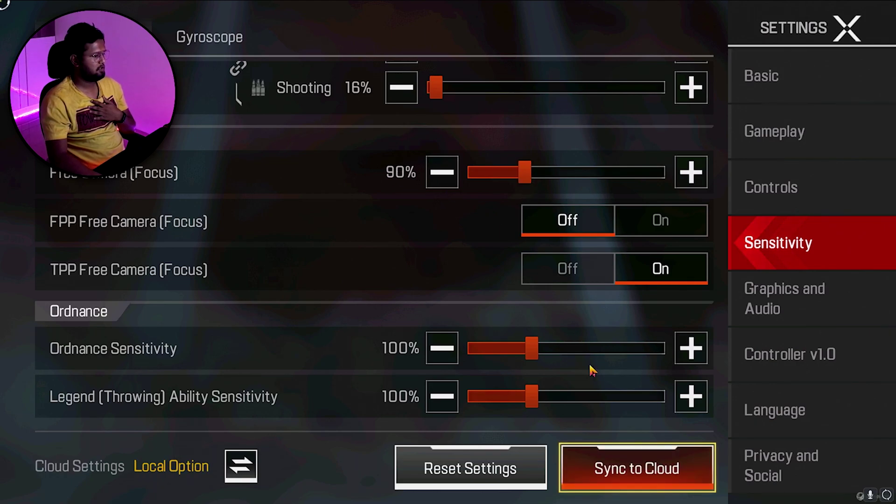
pyautogui.click(659, 483)
pyautogui.click(580, 247)
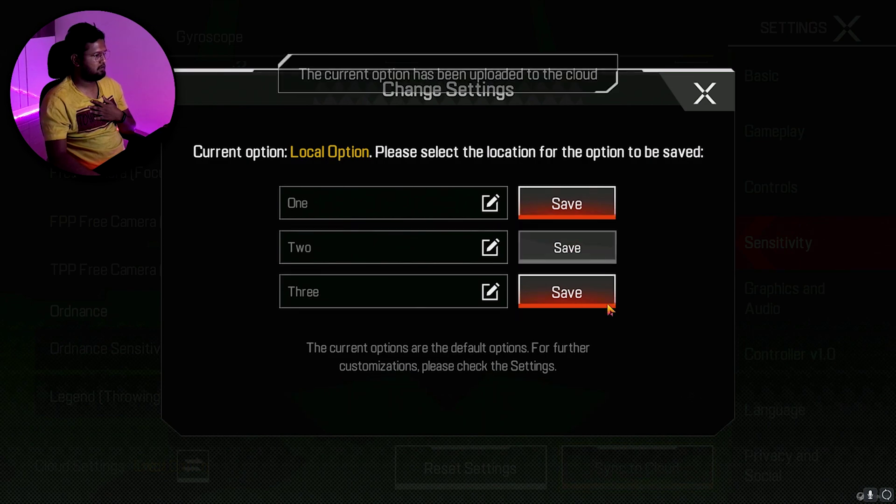
pyautogui.click(697, 98)
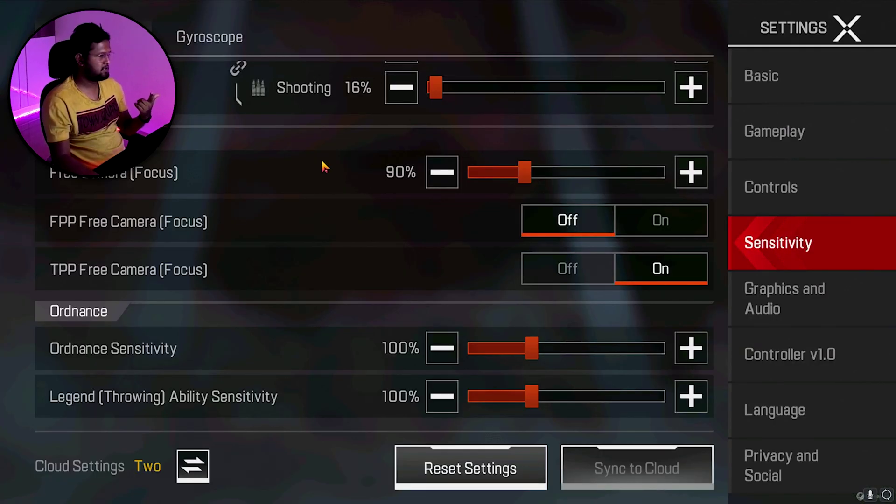
pyautogui.scroll(10, 80, 252)
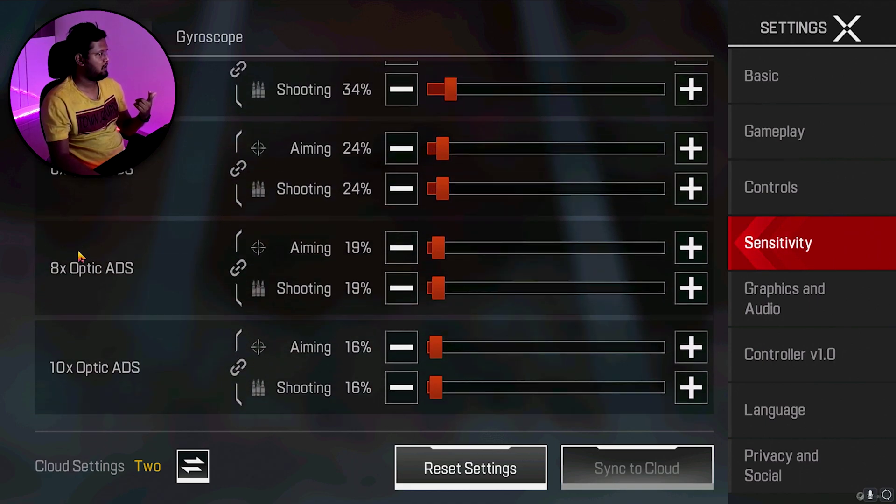
pyautogui.click(847, 28)
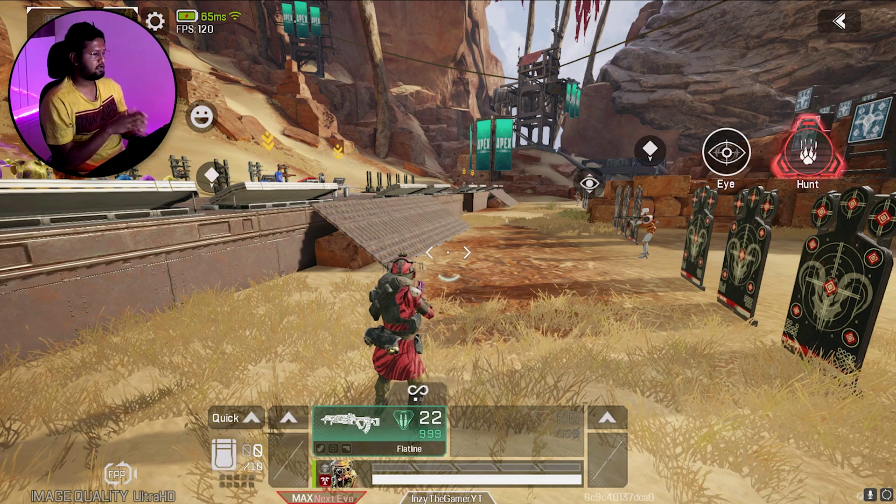
# Leave full screen to check the key mapping layout and mouse sensitivity settings, and close the editor and its default controller list
pyautogui.press('F11')
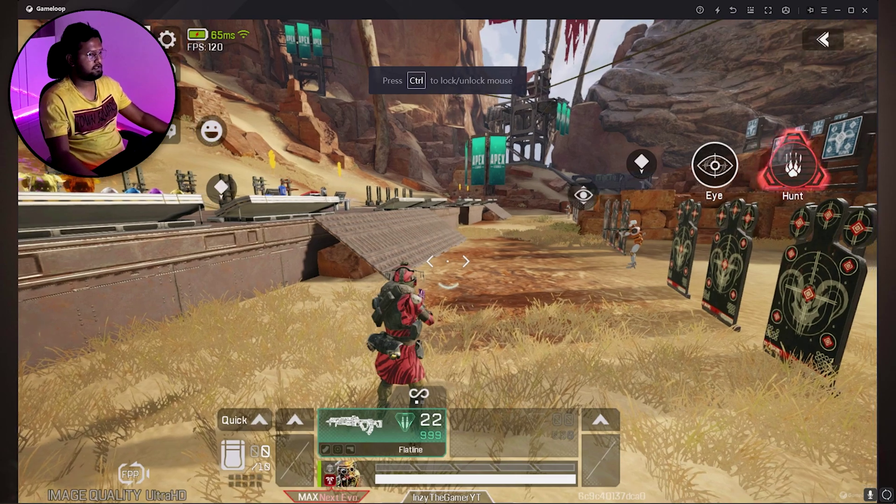
pyautogui.press('ctrl')
pyautogui.click(750, 10)
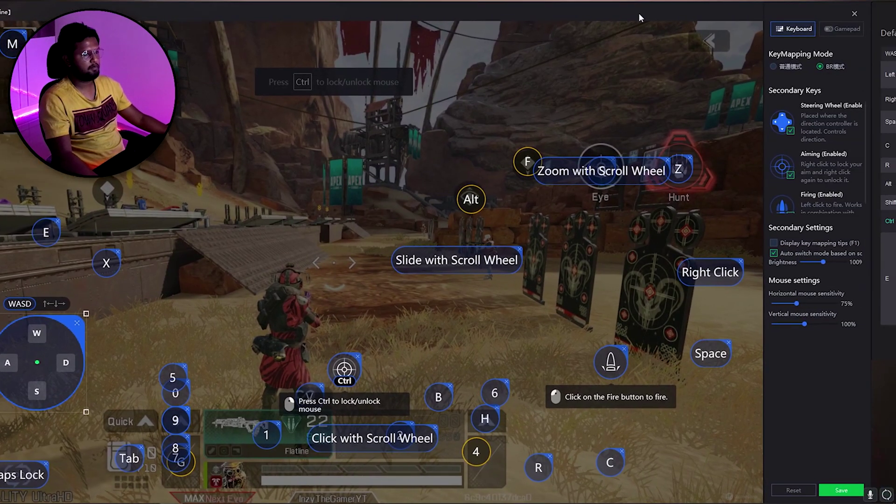
pyautogui.click(854, 13)
pyautogui.press('ctrl')
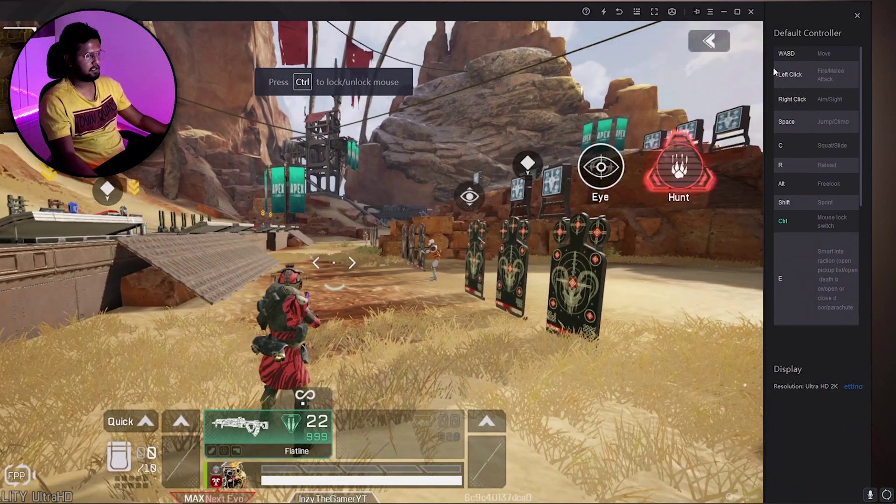
pyautogui.click(857, 18)
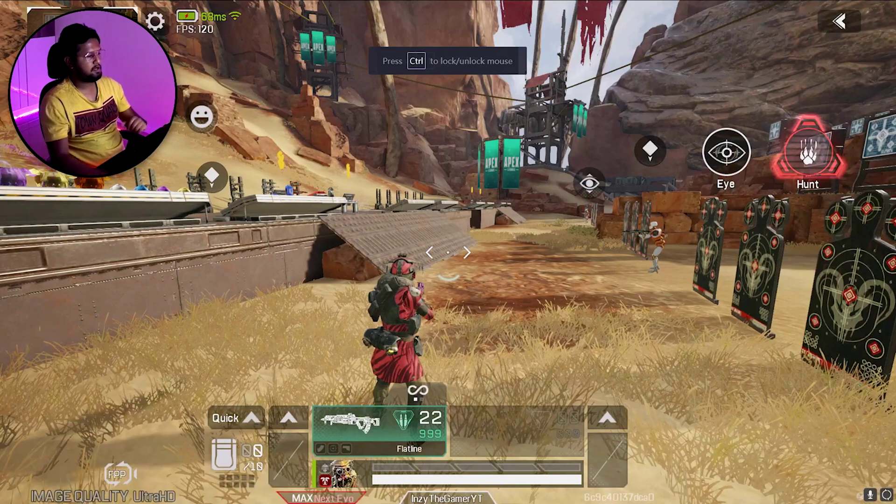